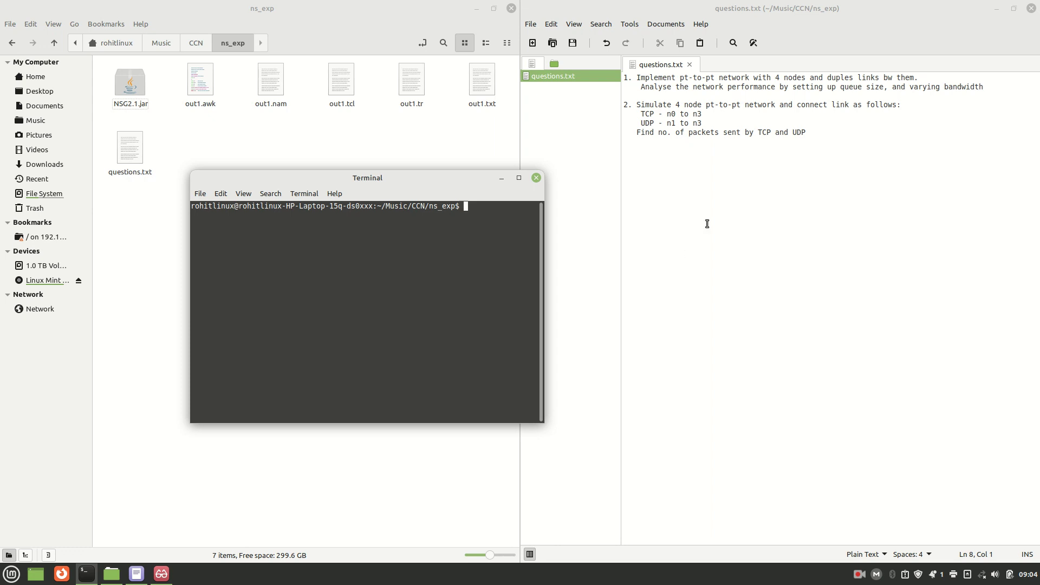
Highlight the TCP and UDP task lines of questions 1 and 2 to review the assignment.
{"action": "left_click_drag", "start_coordinate": [633, 104], "coordinate": [893, 106]}
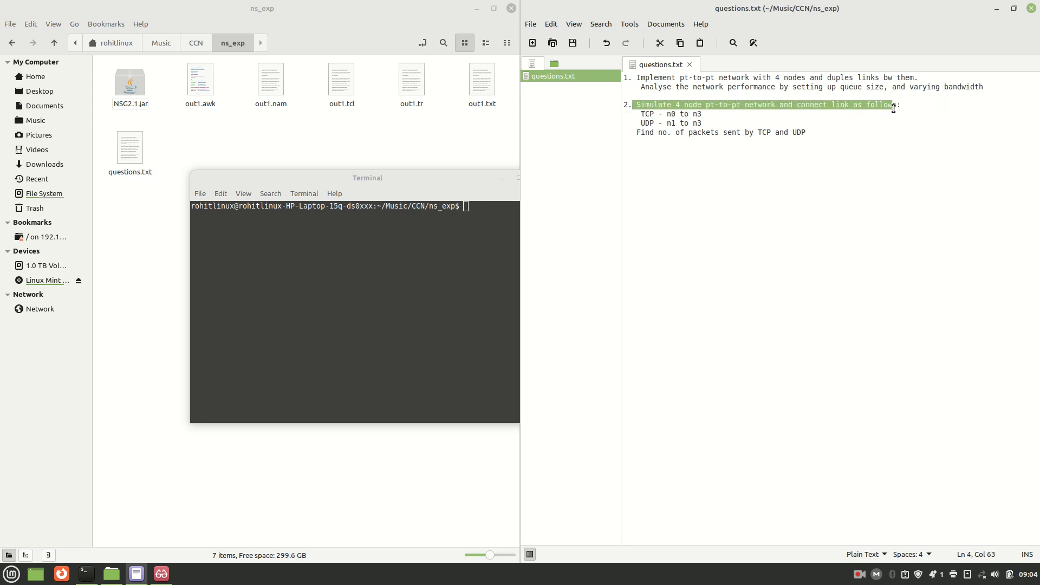
{"action": "left_click", "coordinate": [643, 115]}
{"action": "left_click_drag", "start_coordinate": [641, 115], "coordinate": [704, 114]}
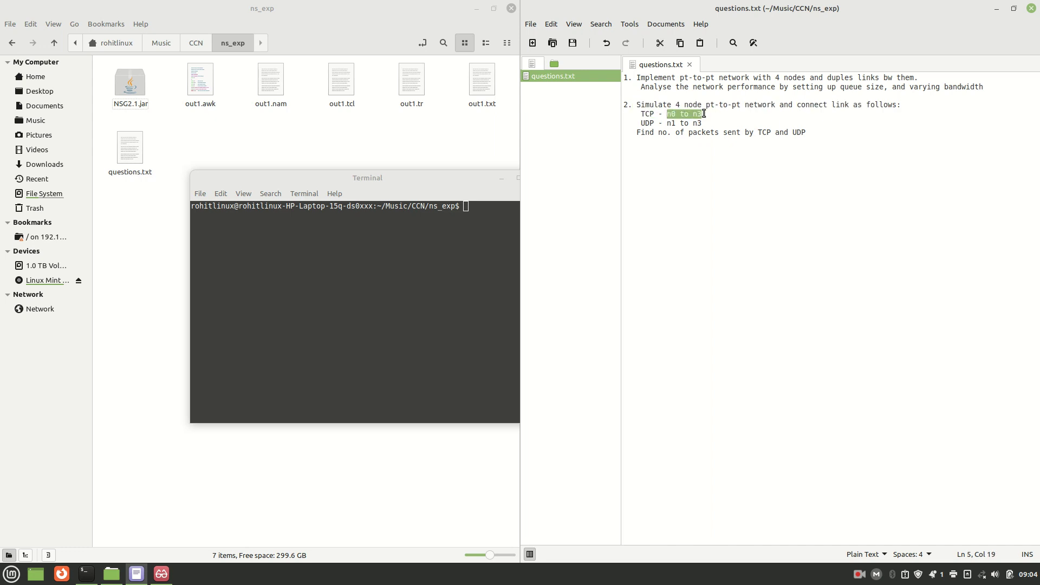
{"action": "left_click_drag", "start_coordinate": [637, 125], "coordinate": [703, 124]}
{"action": "left_click", "coordinate": [852, 142]}
{"action": "left_click_drag", "start_coordinate": [635, 105], "coordinate": [819, 132]}
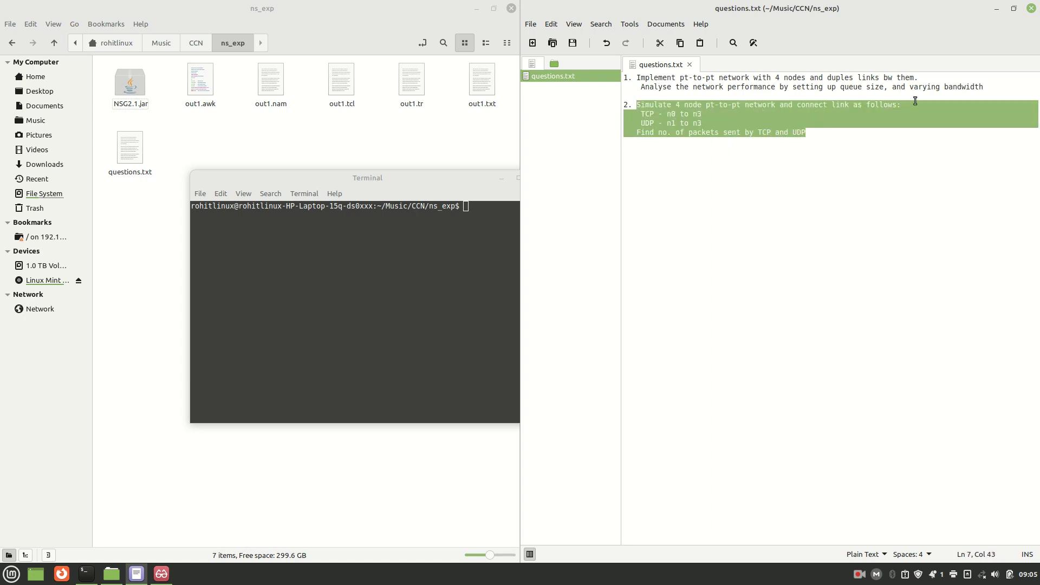
{"action": "left_click_drag", "start_coordinate": [997, 91], "coordinate": [618, 72]}
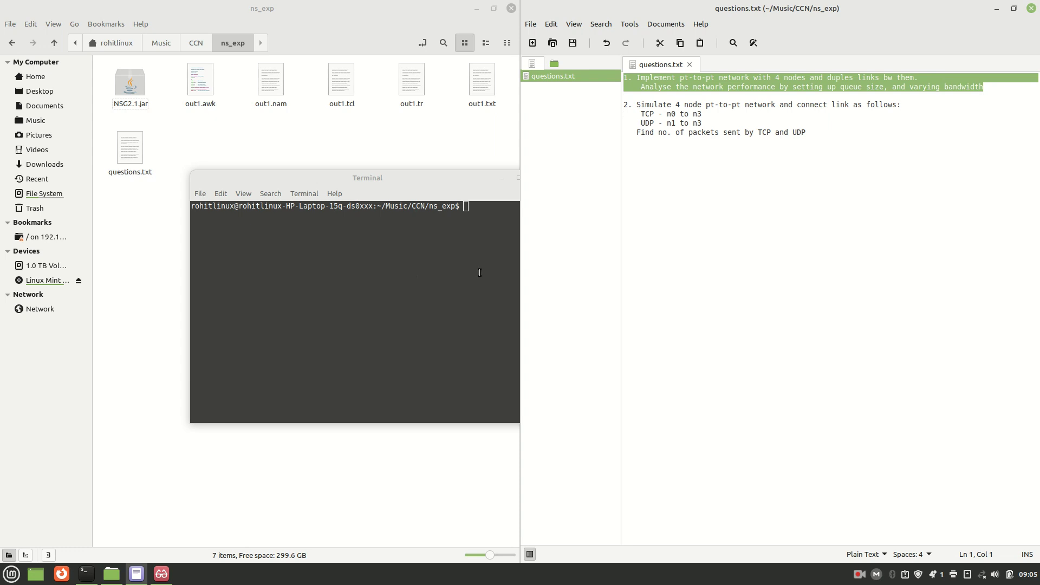
{"action": "left_click", "coordinate": [734, 145]}
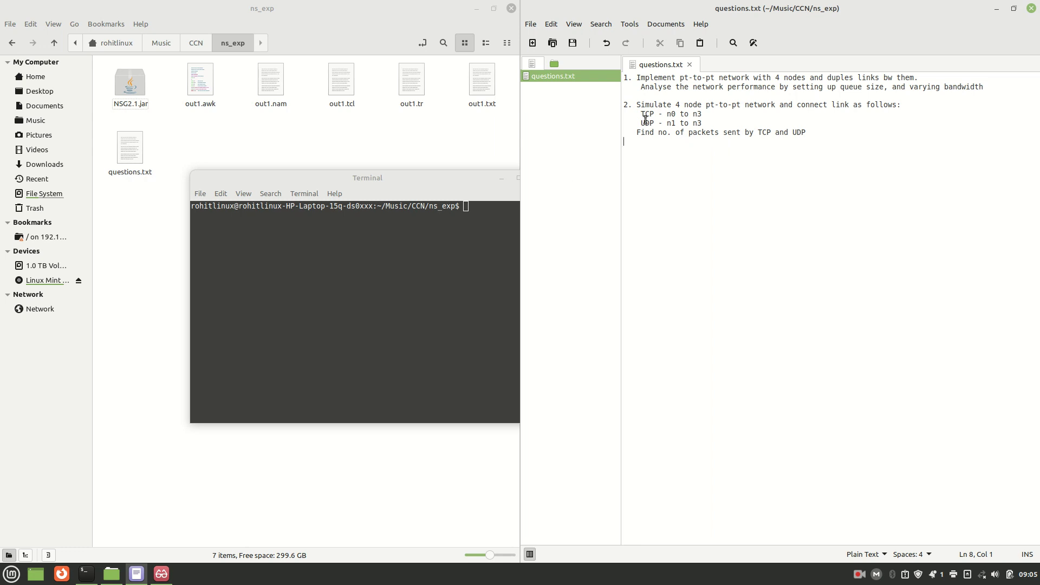
Run java -jar NSG2.1.jar in the terminal to start NSG2.1.
{"action": "left_click", "coordinate": [465, 278]}
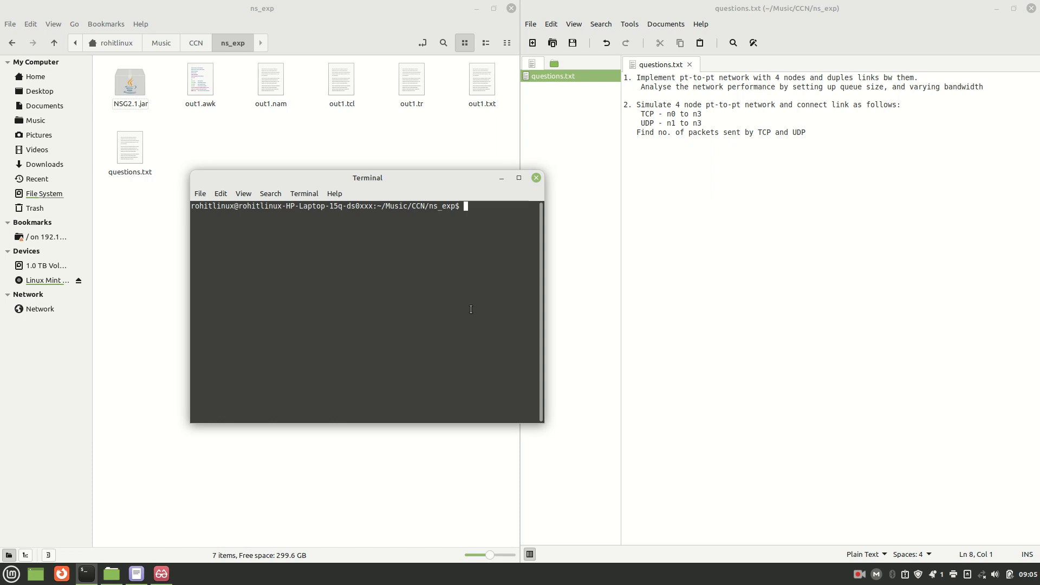
{"action": "type", "text": "java -jar NSG2.1.jar"}
{"action": "key", "text": "Return"}
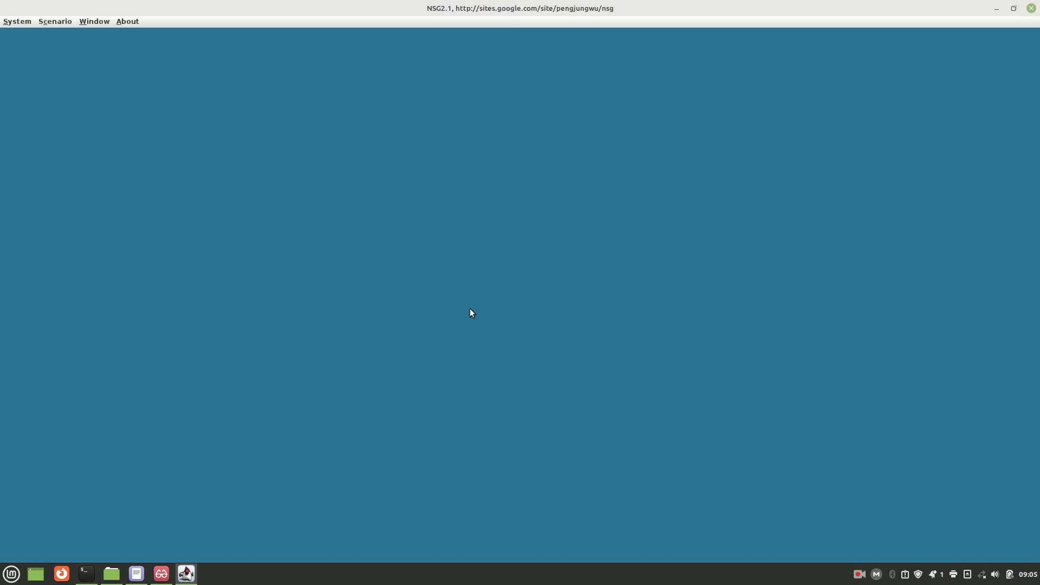
Create a new wired scenario with nodes n0–n3 and select the Link tool.
{"action": "left_click", "coordinate": [56, 21]}
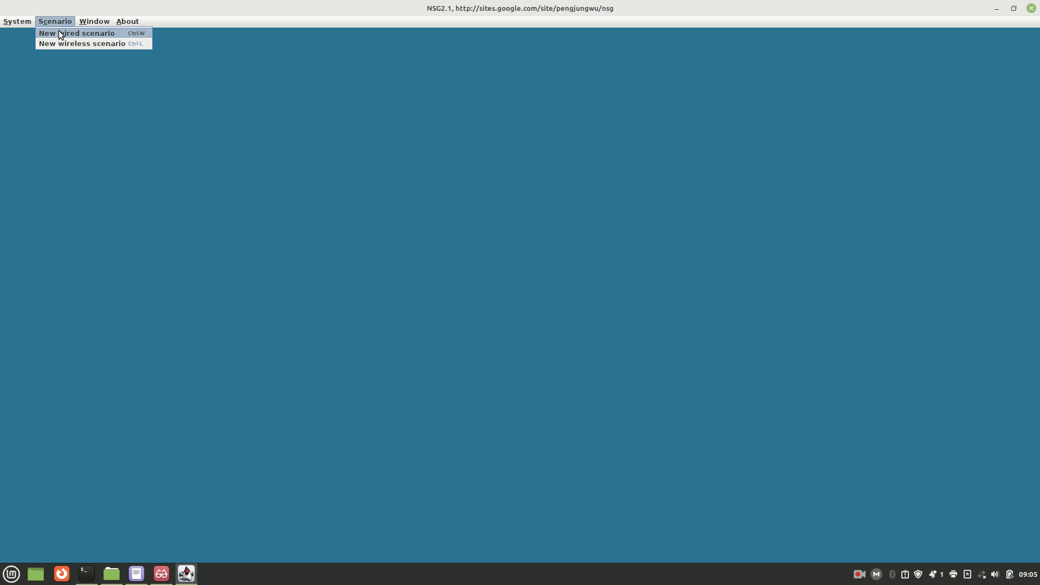
{"action": "left_click", "coordinate": [59, 33]}
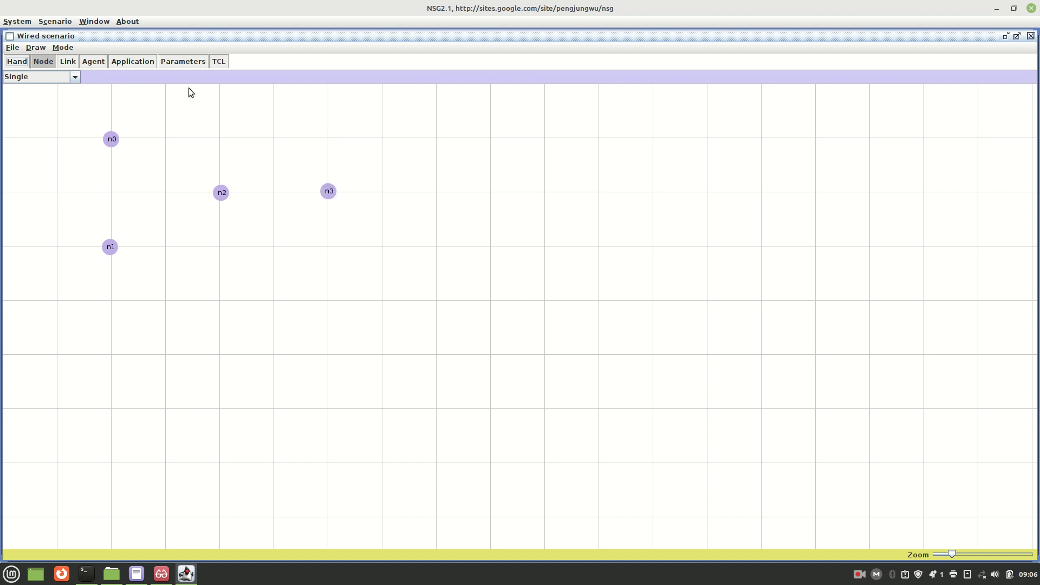
{"action": "left_click", "coordinate": [68, 61]}
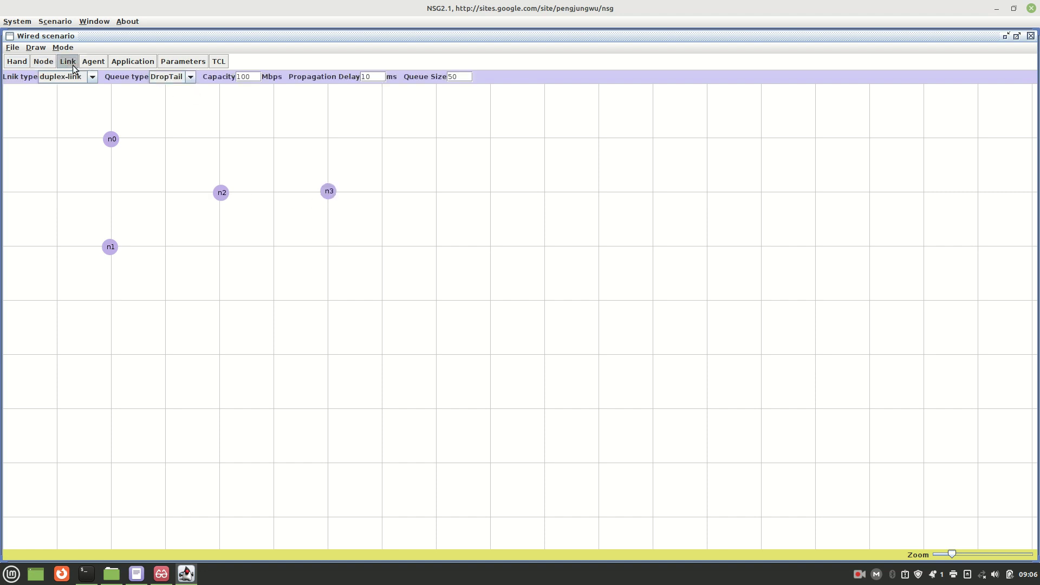
Draw duplex links n0–n2, n1–n2 and n2–n3 (100 Mbps, 10 ms, DropTail).
{"action": "left_click", "coordinate": [111, 140]}
{"action": "left_click", "coordinate": [221, 193]}
{"action": "left_click", "coordinate": [110, 247]}
{"action": "left_click", "coordinate": [222, 194]}
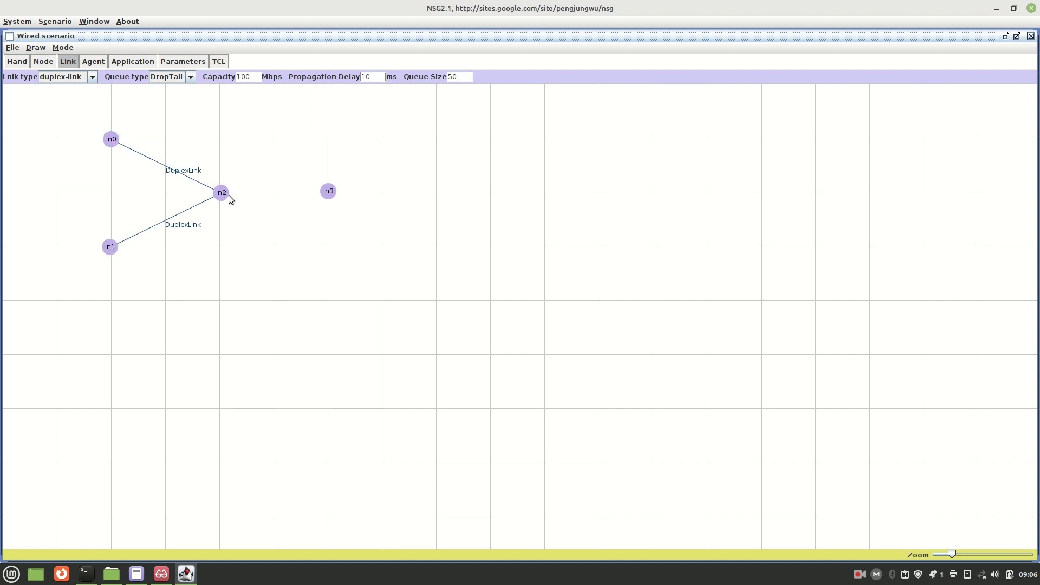
{"action": "left_click", "coordinate": [222, 193]}
{"action": "left_click", "coordinate": [330, 192]}
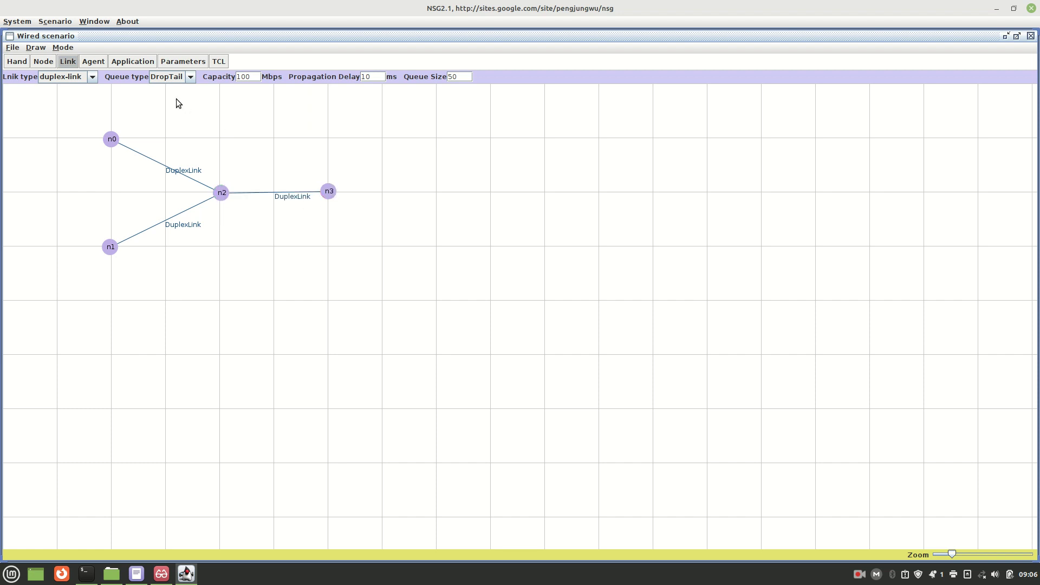
Check the n0-to-n3 TCP route in the questions, then place TCP agent tcp0 on node n0.
{"action": "left_click", "coordinate": [97, 63]}
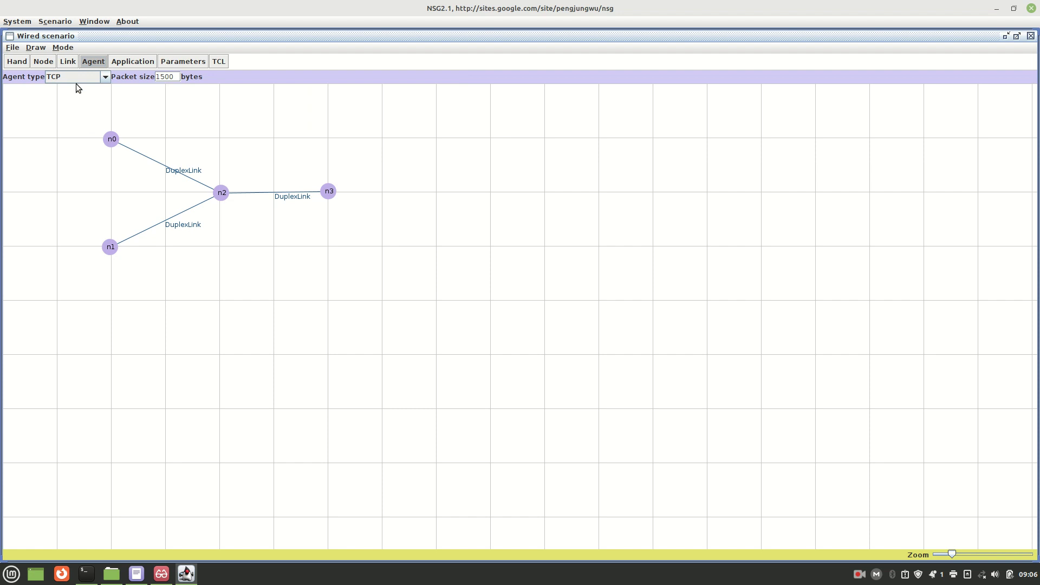
{"action": "left_click", "coordinate": [135, 575]}
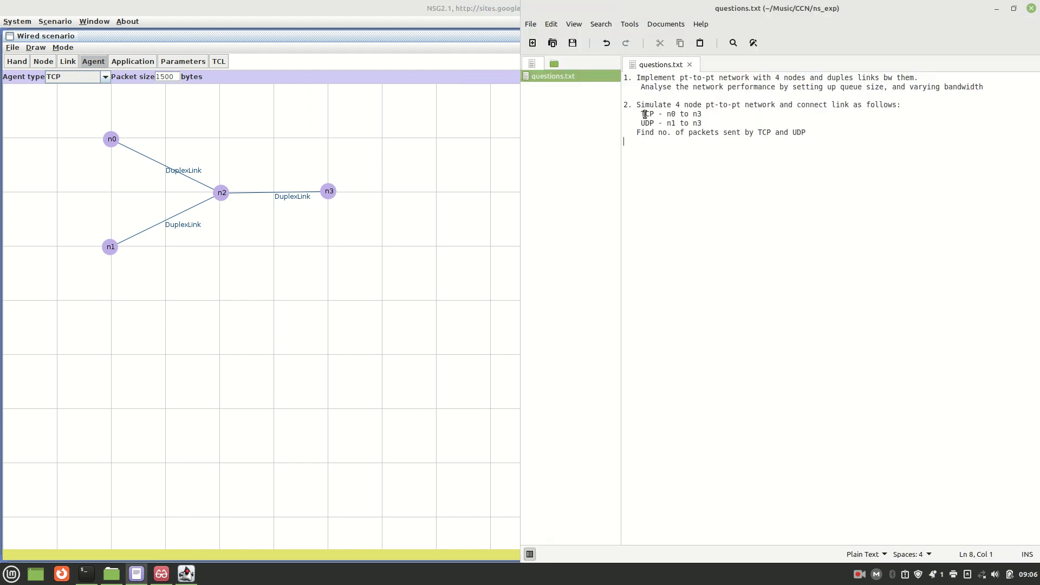
{"action": "left_click_drag", "start_coordinate": [666, 114], "coordinate": [701, 114]}
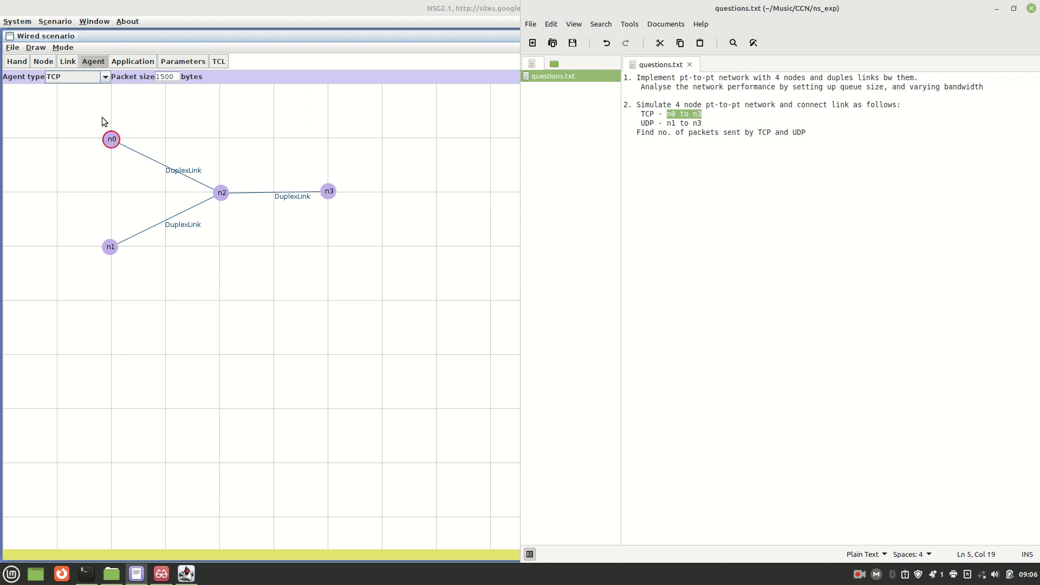
{"action": "left_click", "coordinate": [158, 26]}
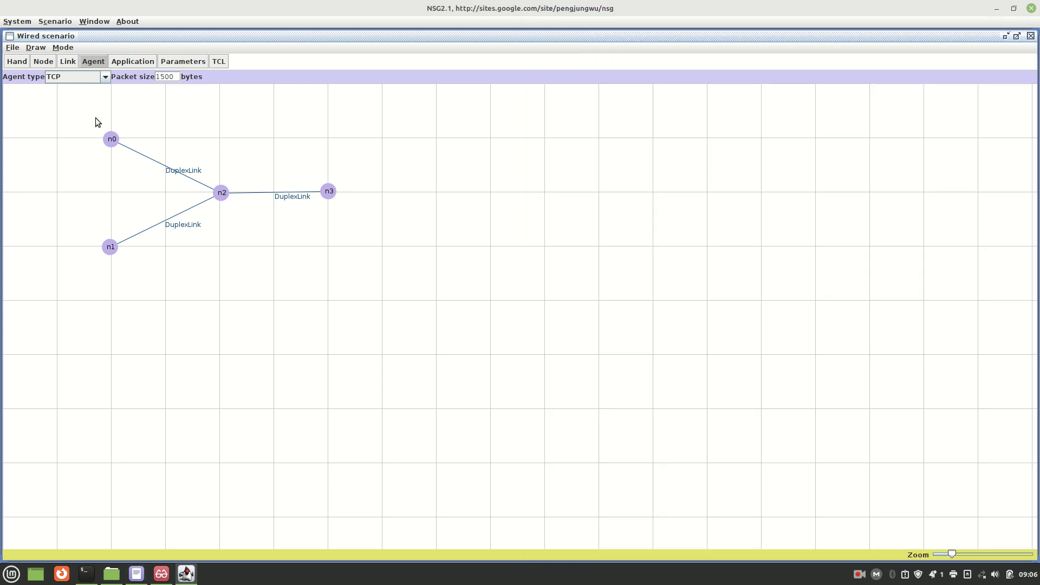
{"action": "left_click_drag", "start_coordinate": [111, 140], "coordinate": [88, 111]}
{"action": "left_click", "coordinate": [120, 61]}
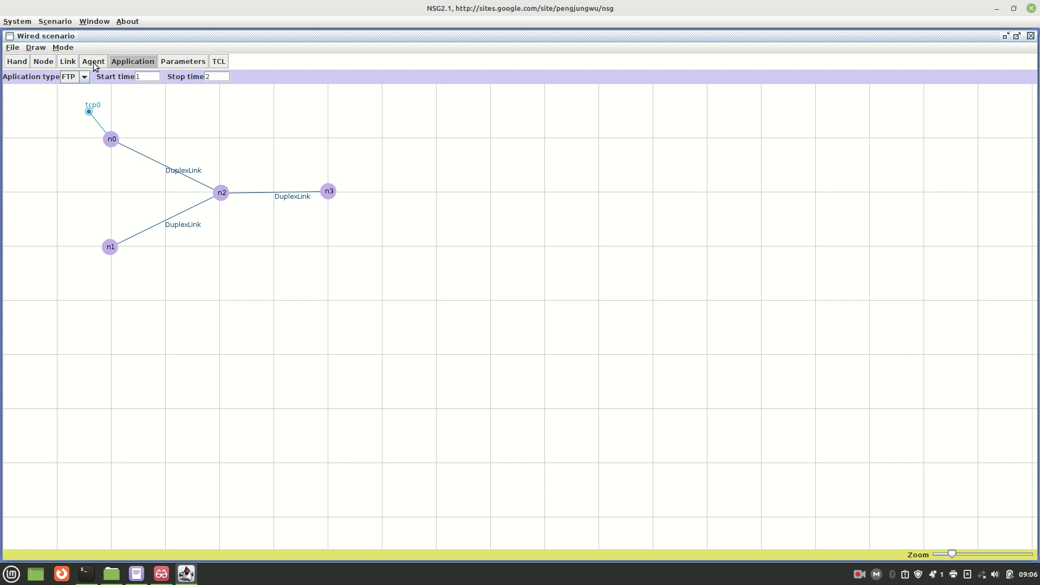
{"action": "left_click", "coordinate": [94, 65]}
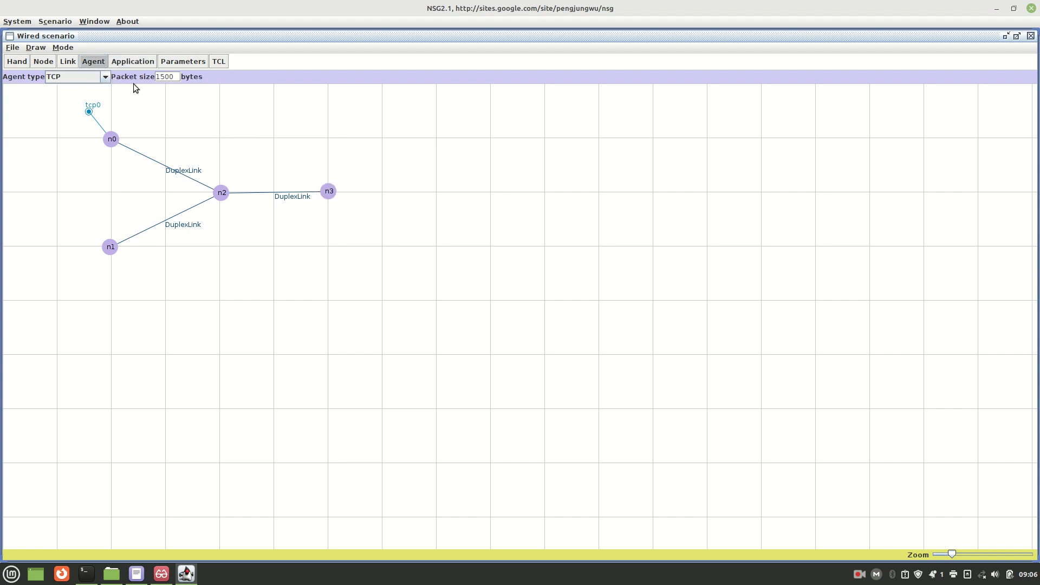
Add TCPSink agent sink1 on n3 connected to tcp0, then highlight the UDP n1→n3 task.
{"action": "left_click", "coordinate": [104, 77]}
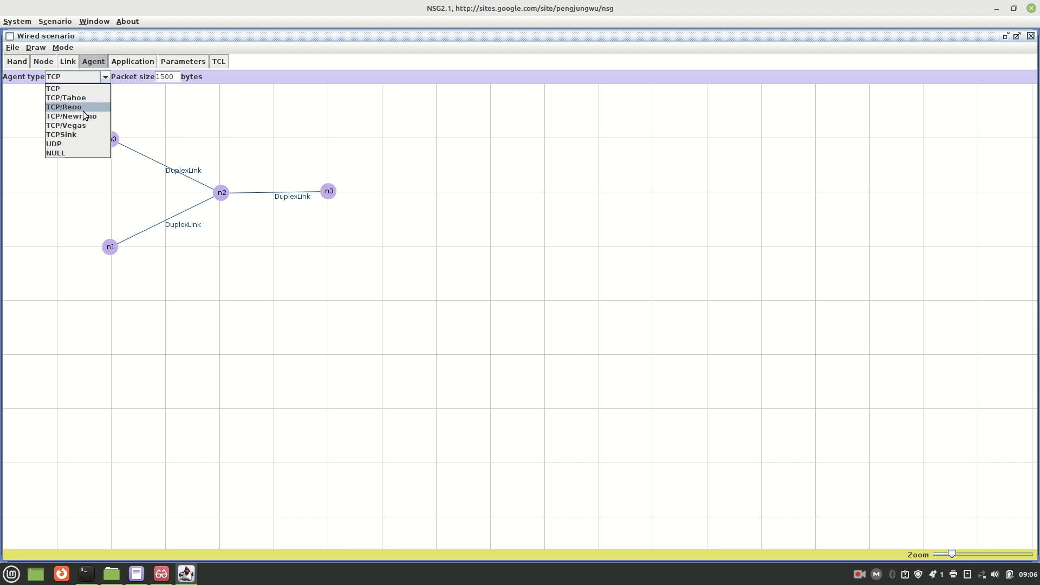
{"action": "left_click", "coordinate": [79, 134]}
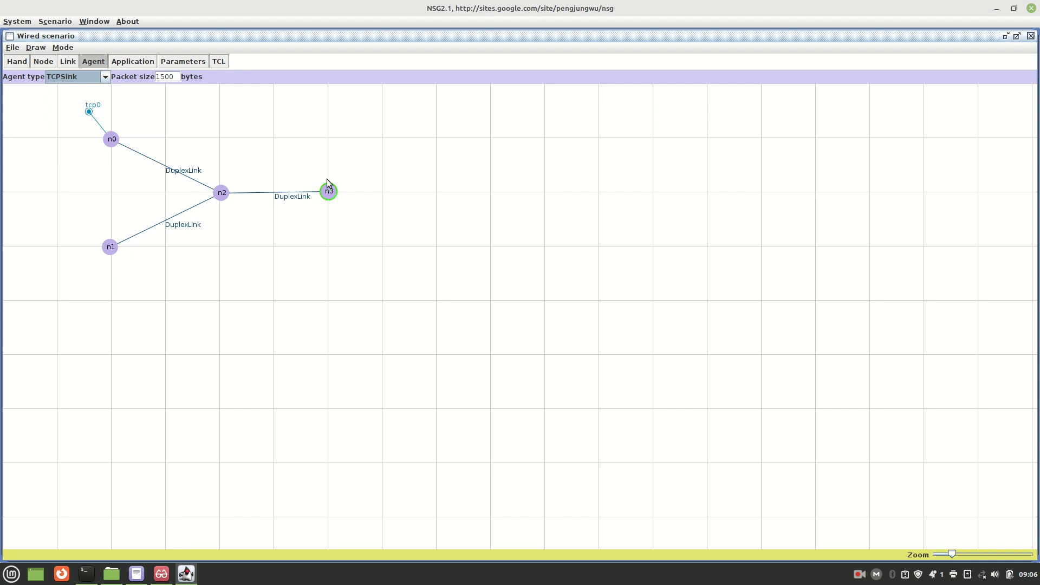
{"action": "left_click_drag", "start_coordinate": [314, 157], "coordinate": [314, 152]}
{"action": "left_click", "coordinate": [314, 154]}
{"action": "left_click", "coordinate": [136, 573]}
{"action": "left_click_drag", "start_coordinate": [637, 123], "coordinate": [720, 122]}
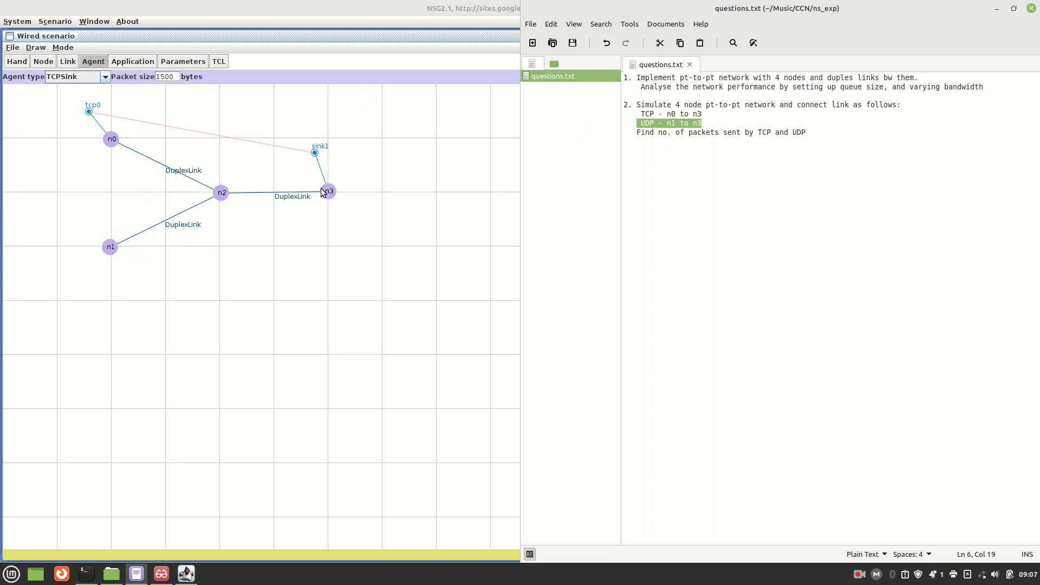
Place a UDP agent, udp2, on node n1.
{"action": "double_click", "coordinate": [237, 16]}
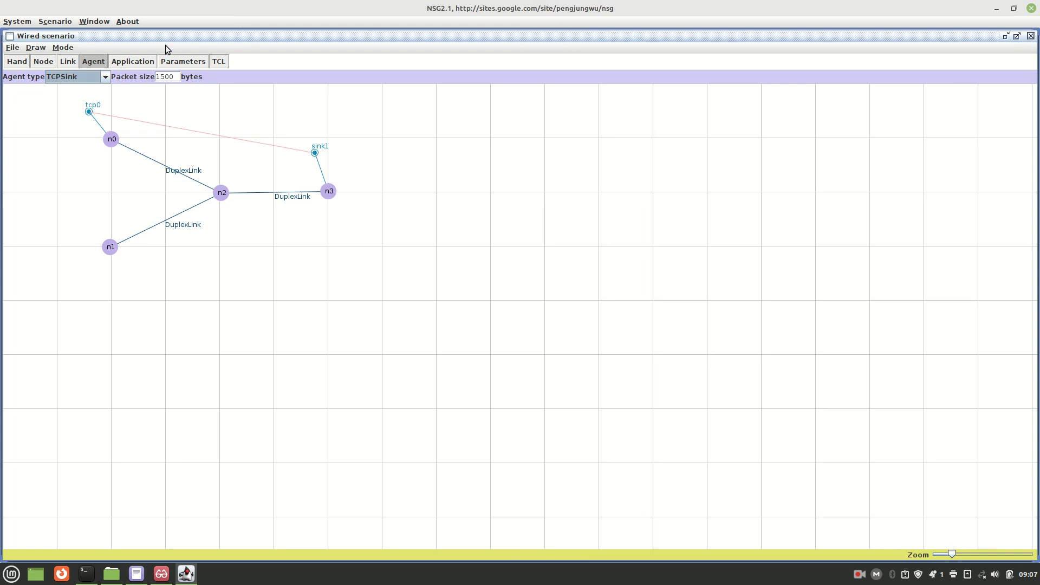
{"action": "left_click", "coordinate": [106, 77]}
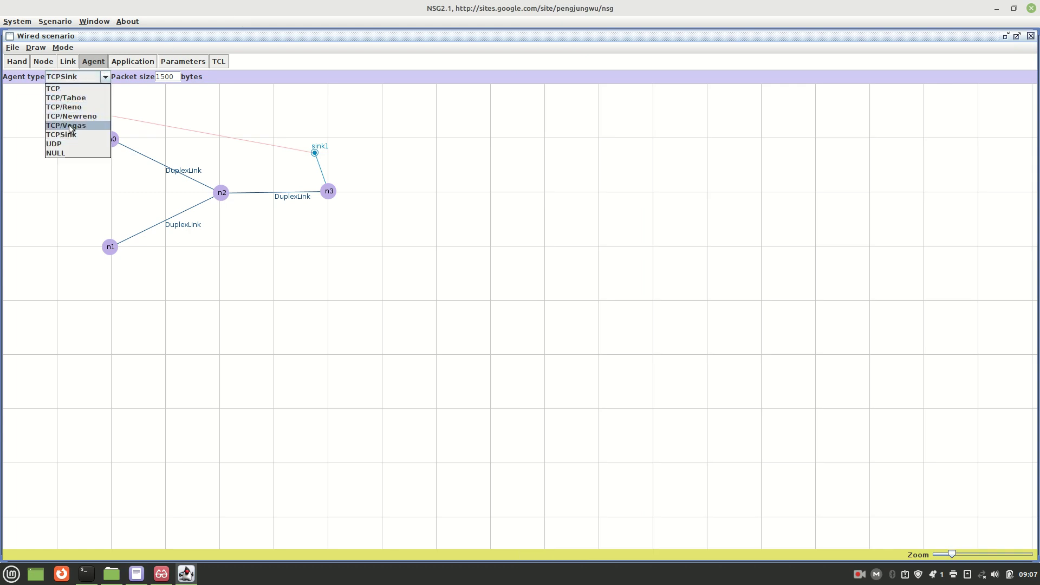
{"action": "left_click", "coordinate": [69, 144]}
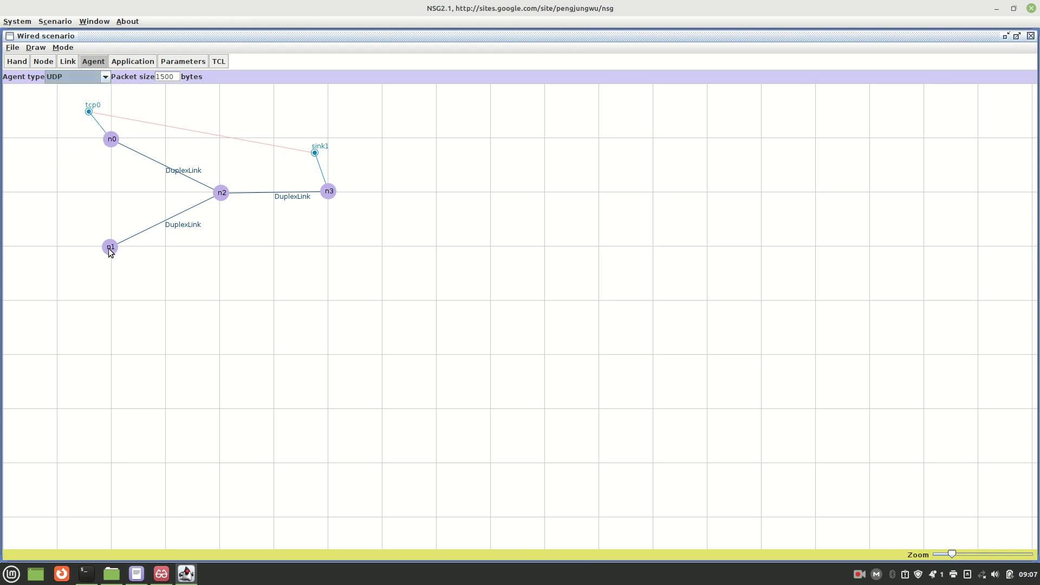
{"action": "left_click_drag", "start_coordinate": [110, 247], "coordinate": [94, 277]}
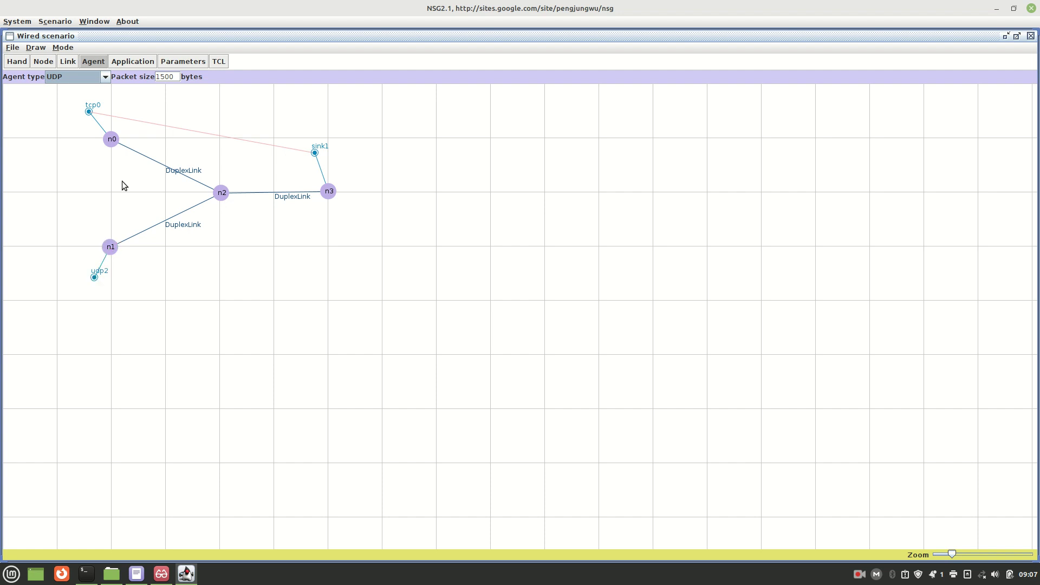
Place a NULL agent, null3, on node n3 and connect udp2 to it.
{"action": "left_click", "coordinate": [106, 76]}
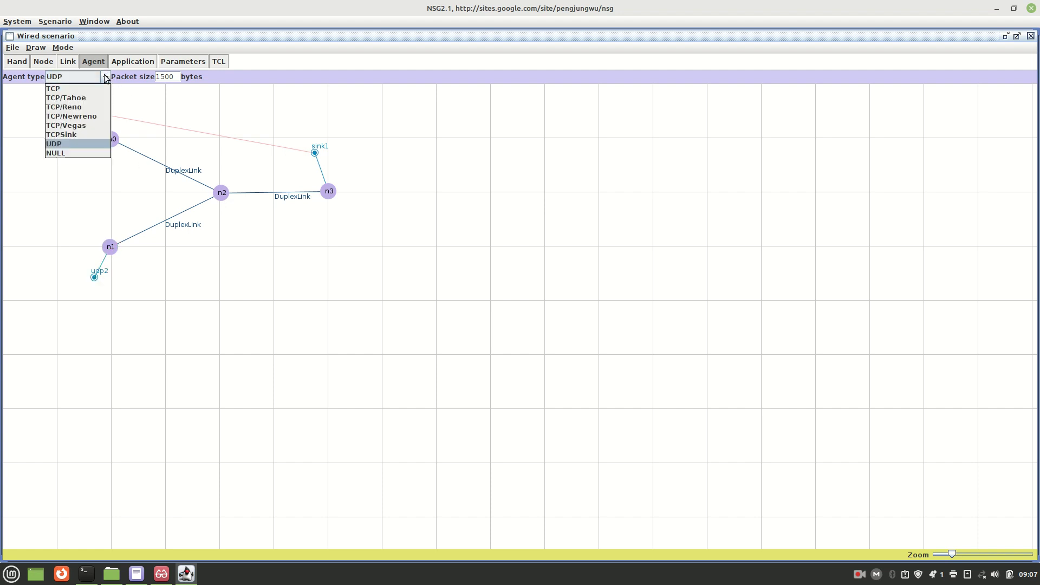
{"action": "left_click", "coordinate": [69, 153]}
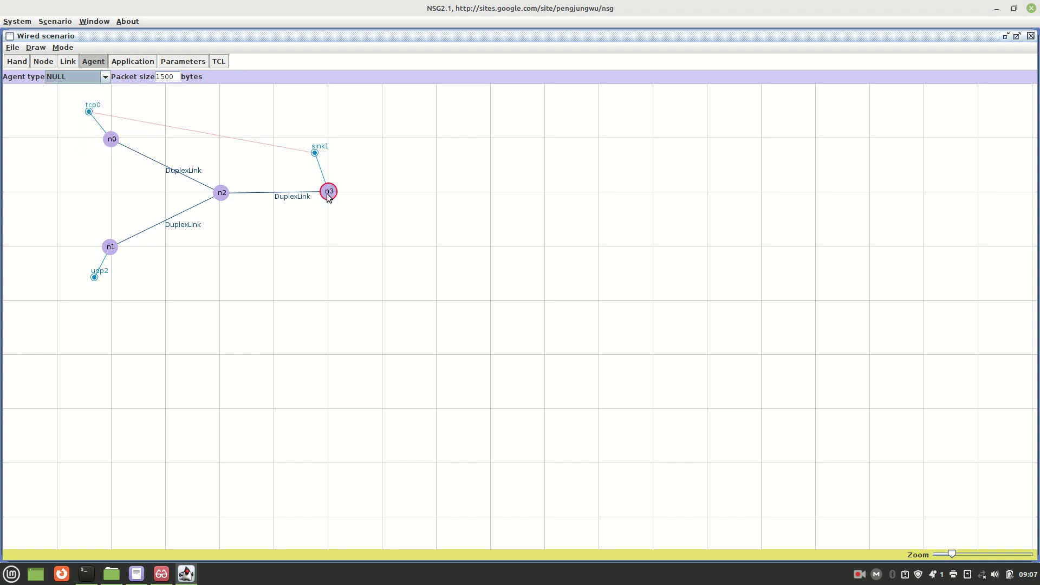
{"action": "left_click_drag", "start_coordinate": [329, 195], "coordinate": [312, 234]}
{"action": "left_click_drag", "start_coordinate": [95, 280], "coordinate": [313, 236]}
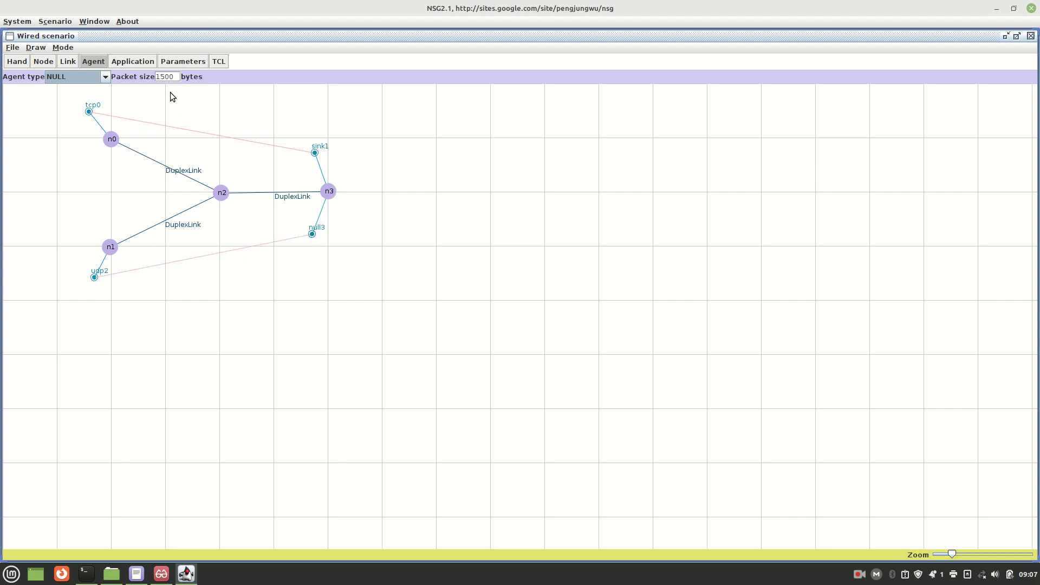
{"action": "left_click", "coordinate": [131, 66]}
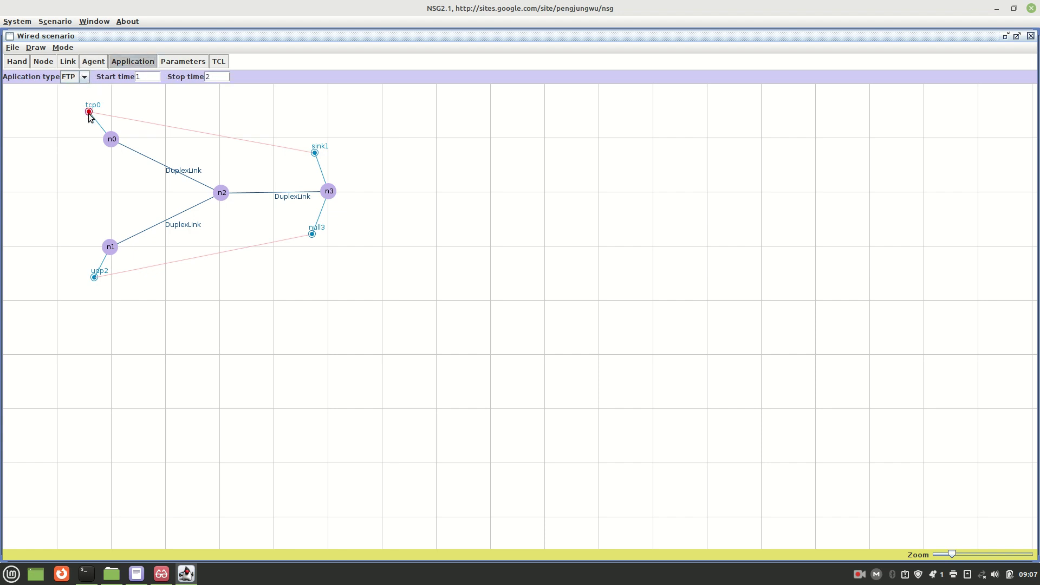
Attach FTP application ftp0 (start 1, stop 2) to tcp0 and choose CBR as the next application type.
{"action": "left_click_drag", "start_coordinate": [90, 114], "coordinate": [52, 105]}
{"action": "left_click", "coordinate": [85, 77]}
{"action": "left_click", "coordinate": [72, 98]}
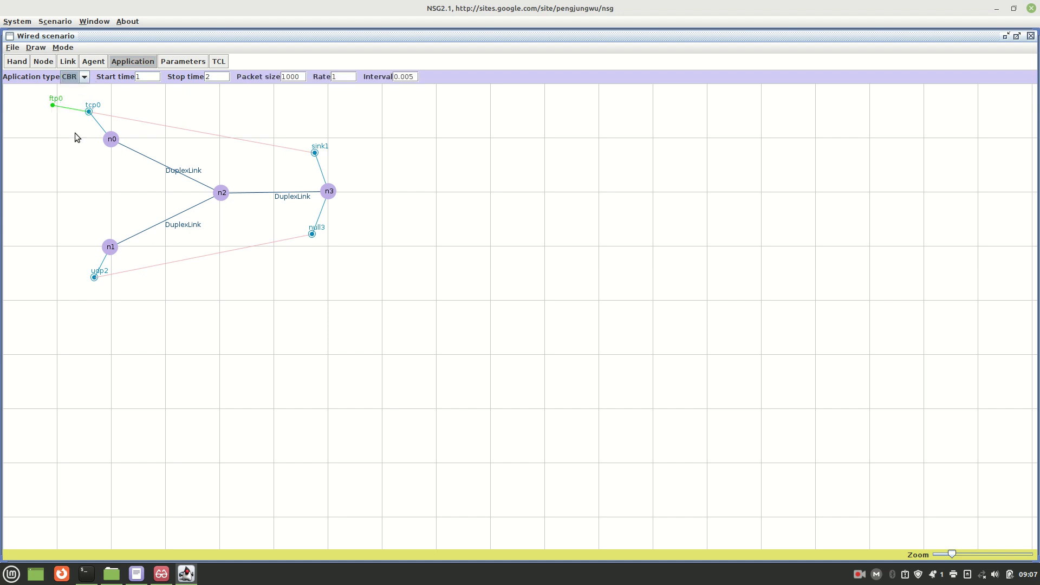